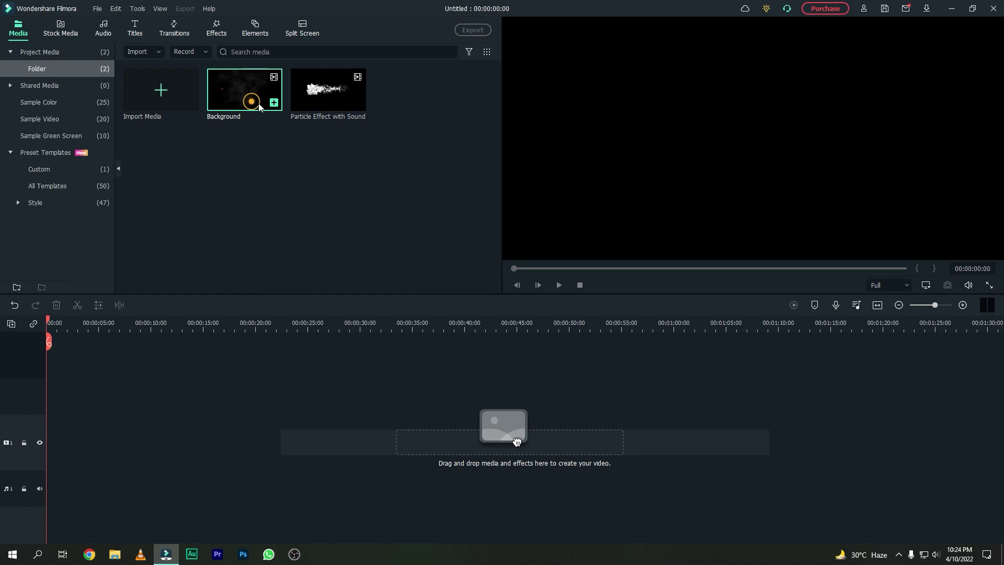
Step: Preview the Particle Effect with Sound clip from the project media
left_click(313, 106)
double_click(313, 109)
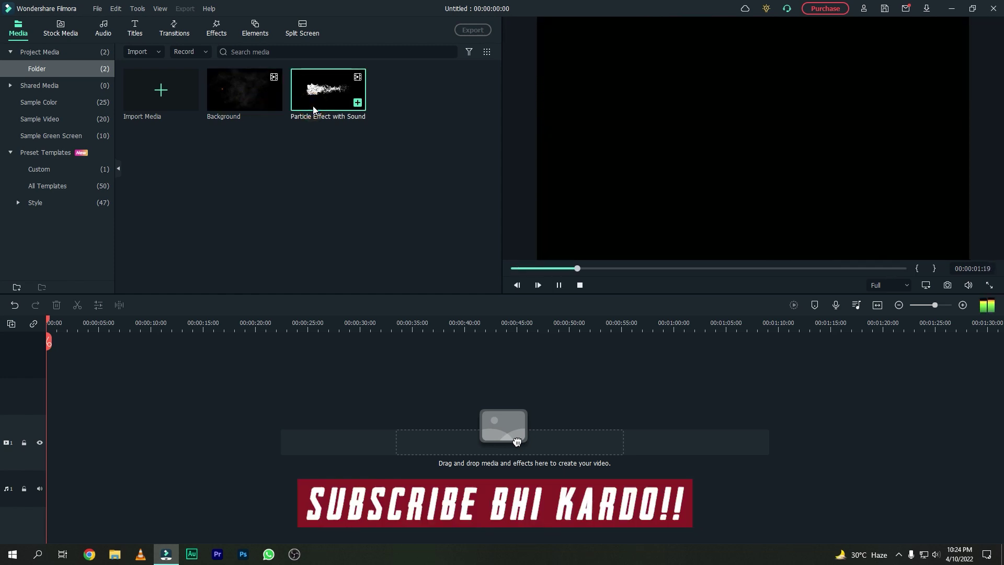
key("space")
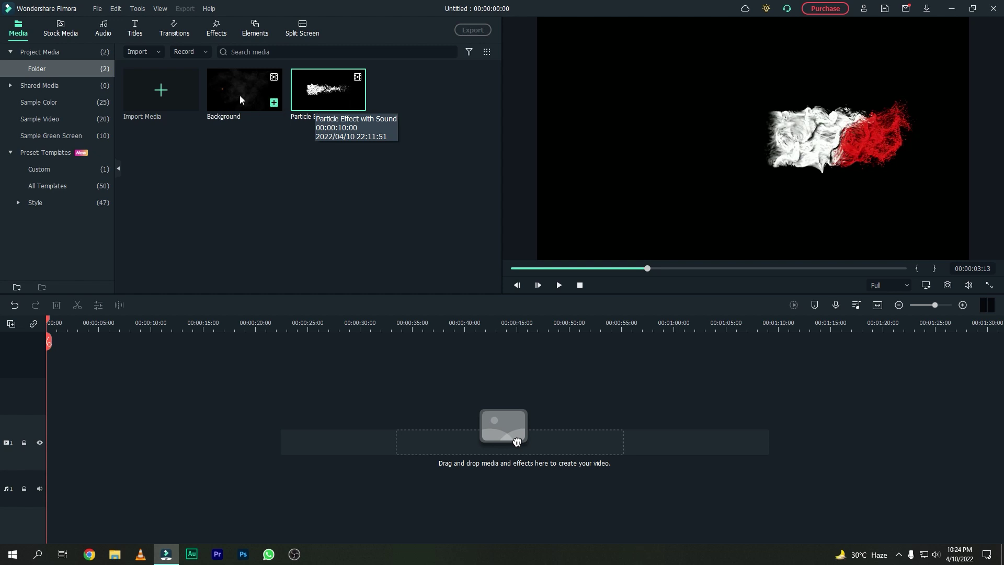
Step: Place the Background clip at the start of the first video track and play its opening seconds
left_click_drag(240, 94, 87, 429)
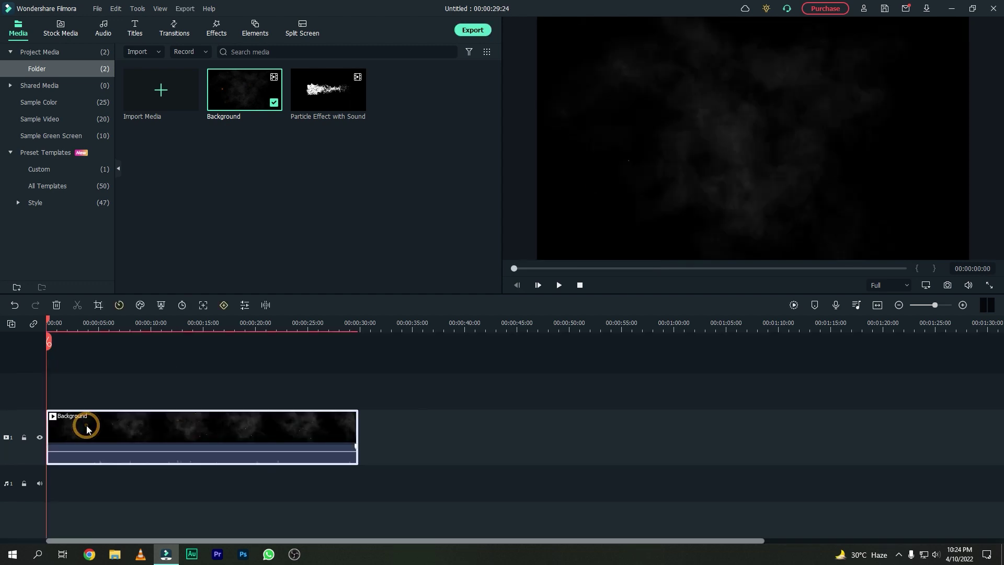
key("space")
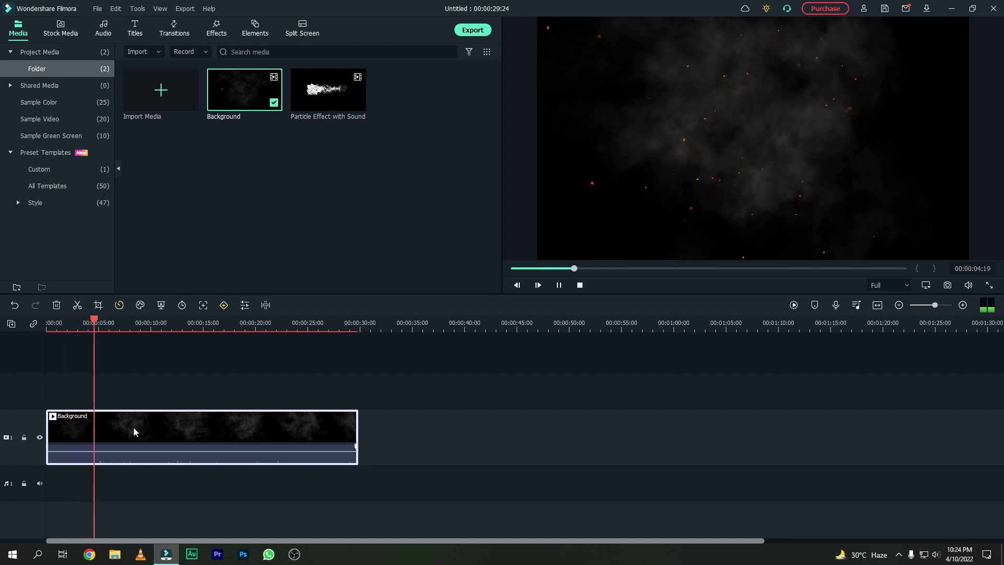
key("space")
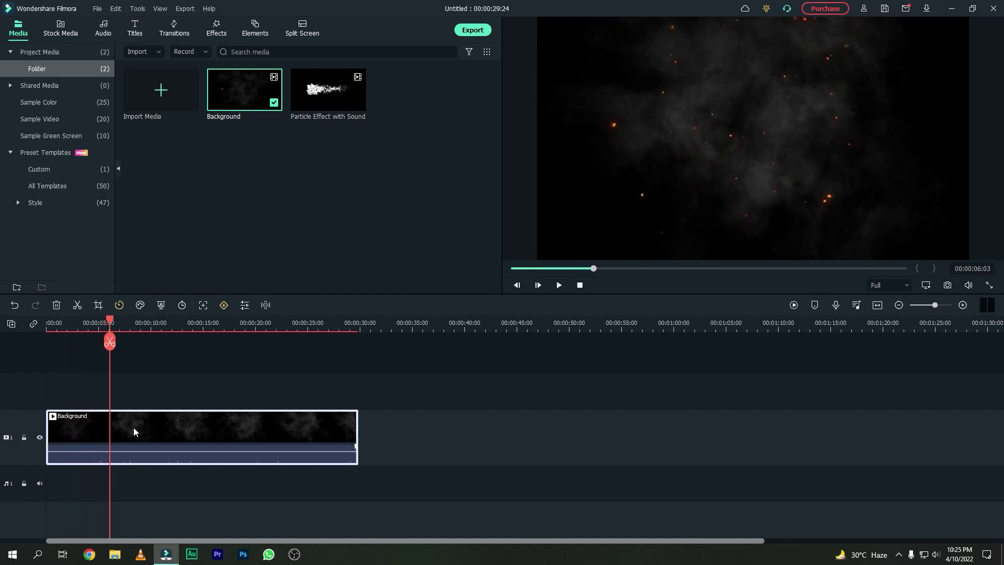
Step: Add the Default Lowerthird title above the Background clip and make it read HamziiTV, centered in Headliner No. 45 at size 106
left_click(130, 30)
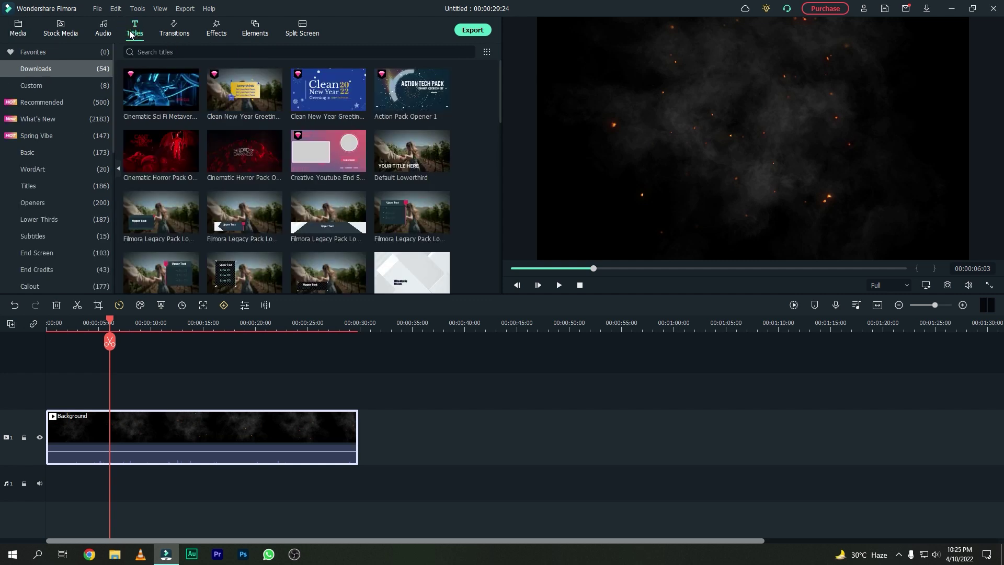
left_click_drag(396, 168, 93, 375)
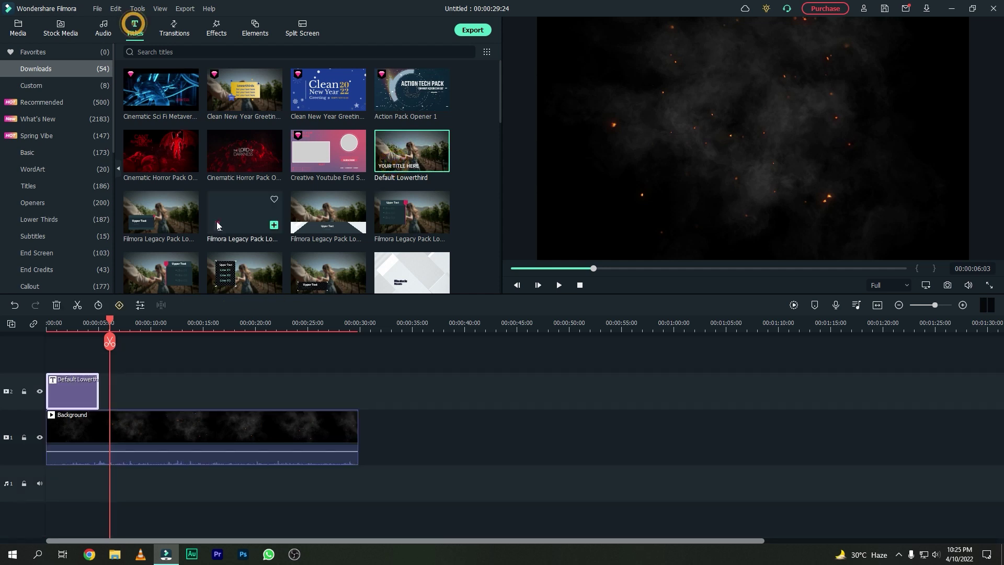
double_click(90, 393)
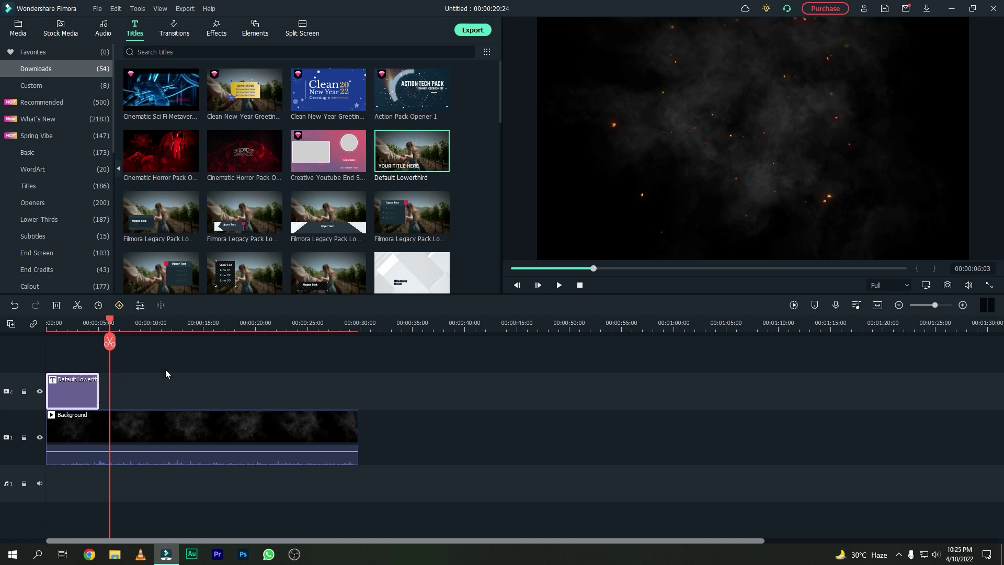
left_click(413, 283)
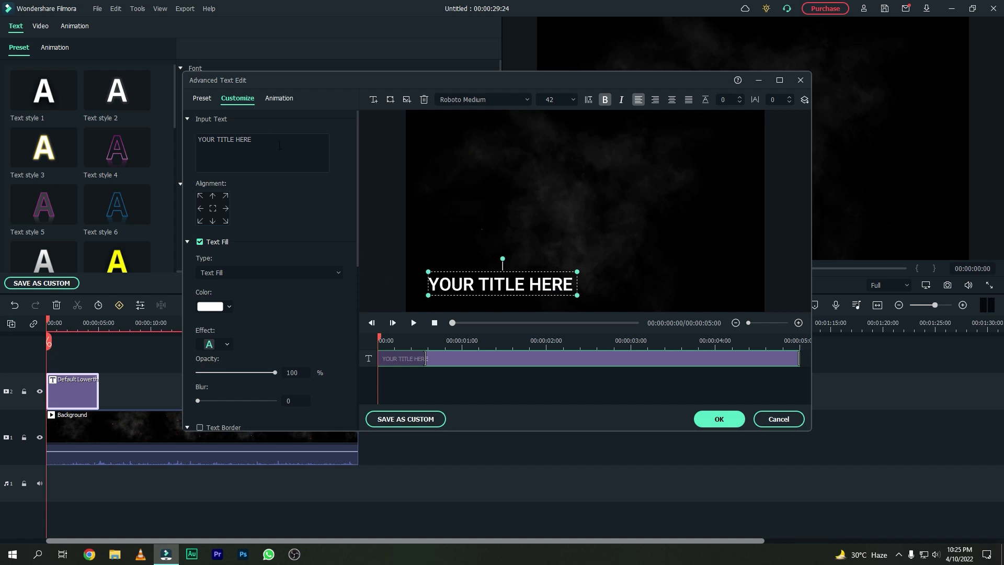
triple_click(280, 145)
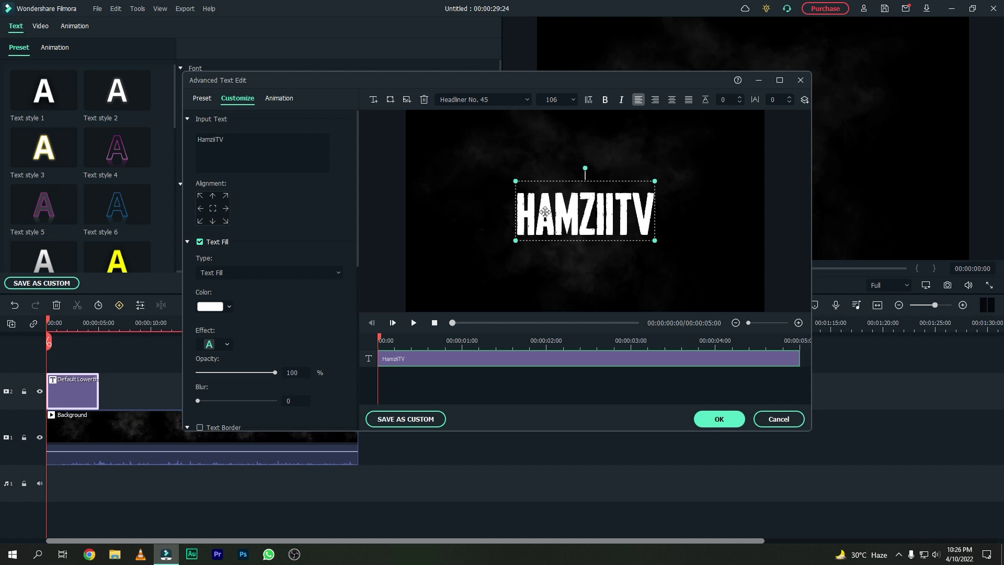
Step: Color the title's letter H dark red, set the character spacing to 5 and apply the text edits
left_click(231, 140)
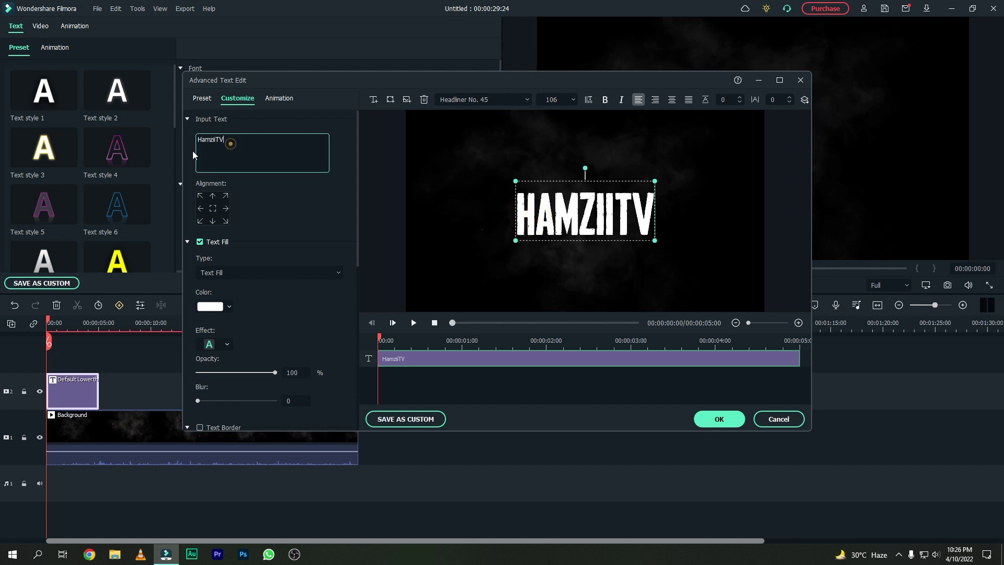
left_click_drag(202, 140, 197, 140)
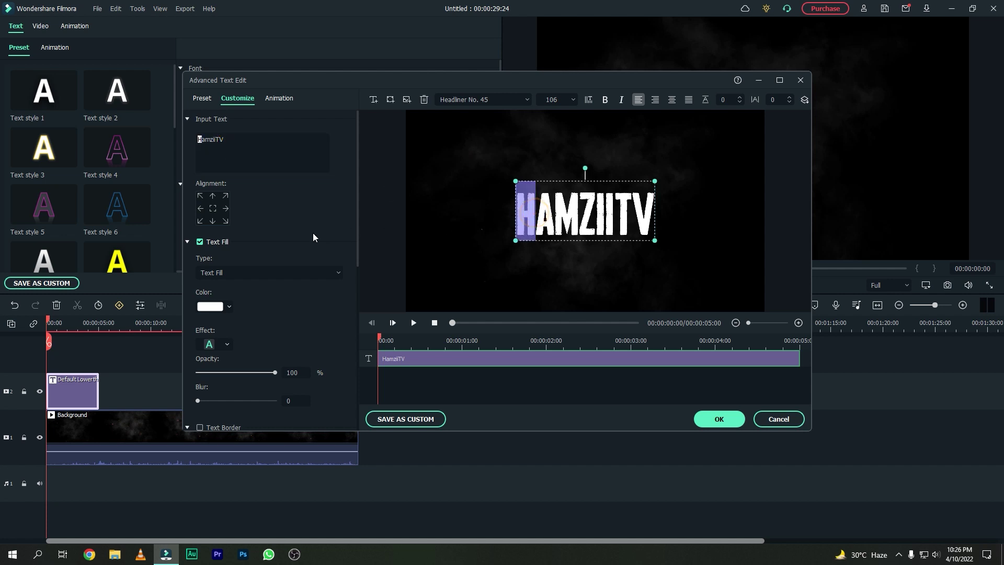
left_click(220, 309)
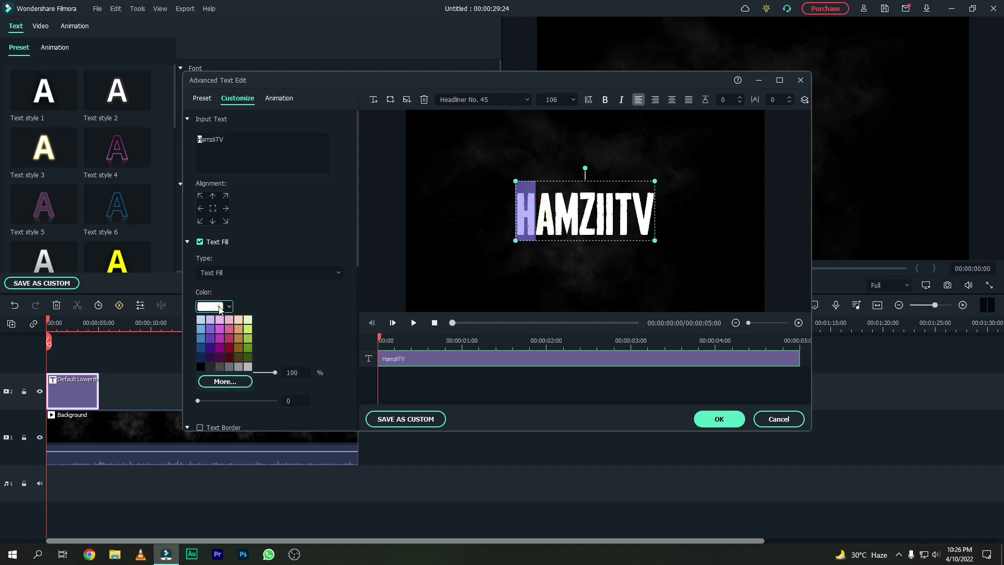
left_click(227, 350)
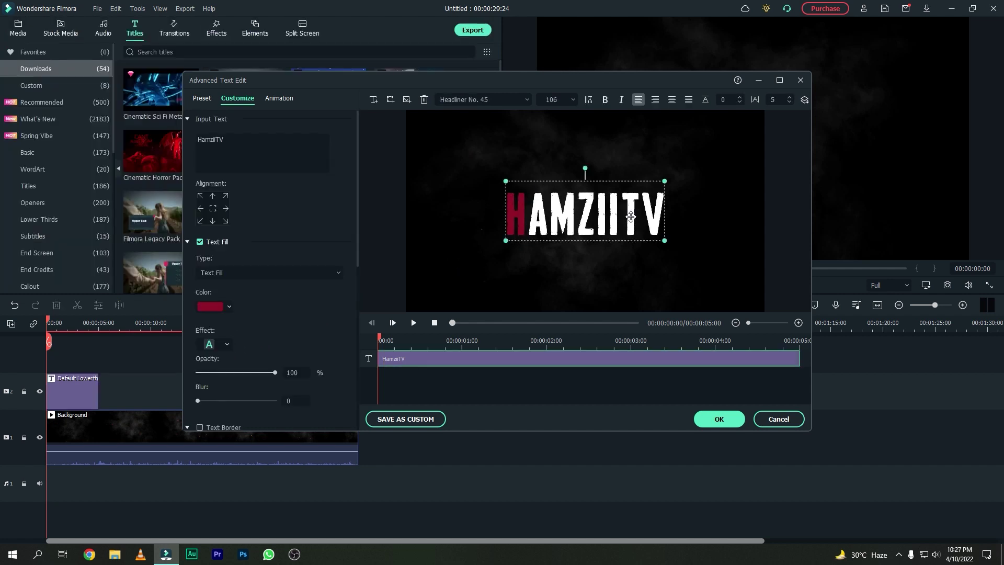
left_click(718, 418)
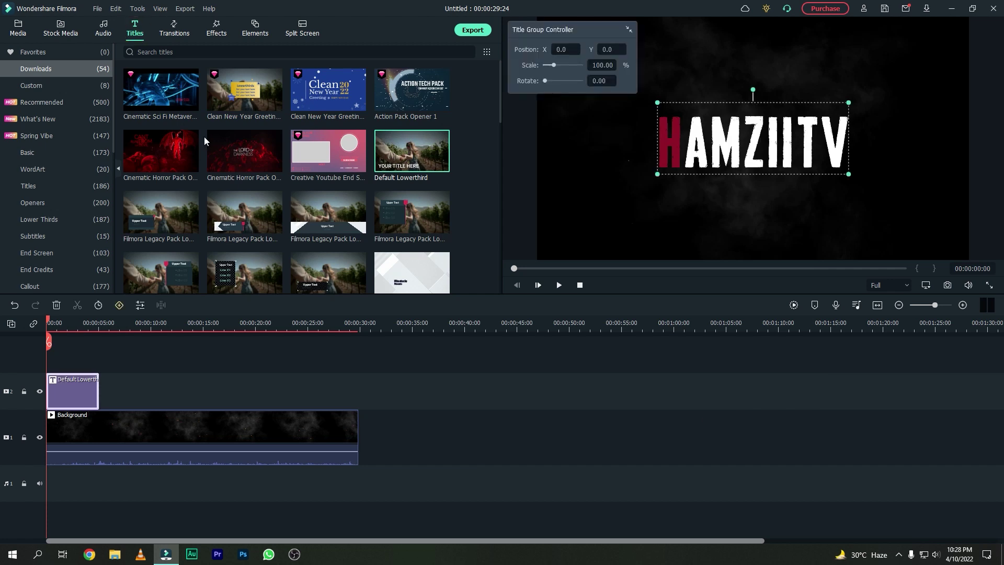
Step: Apply the Erase transition from the Slideshow category to the beginning of the title clip
left_click(174, 34)
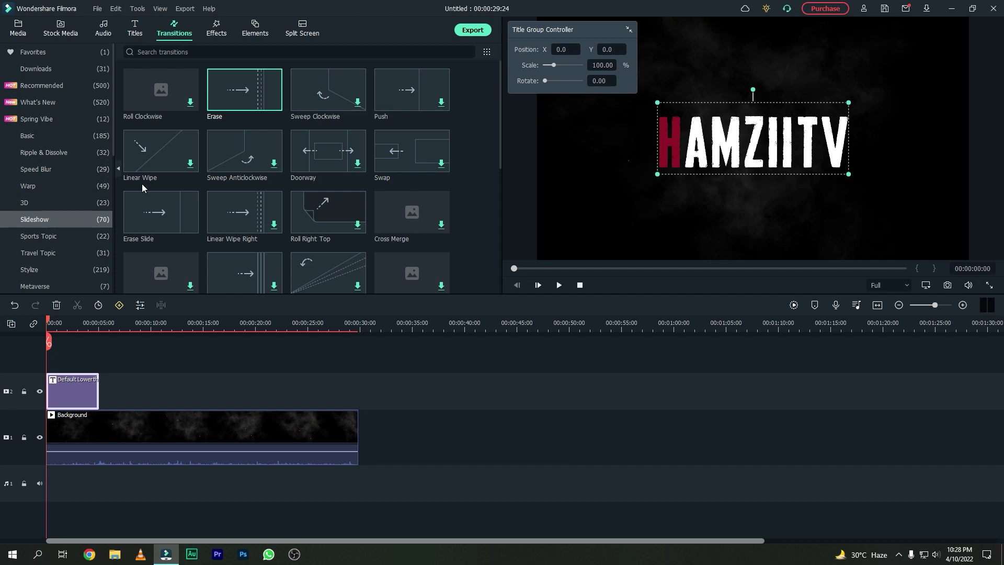
mouse_move(226, 110)
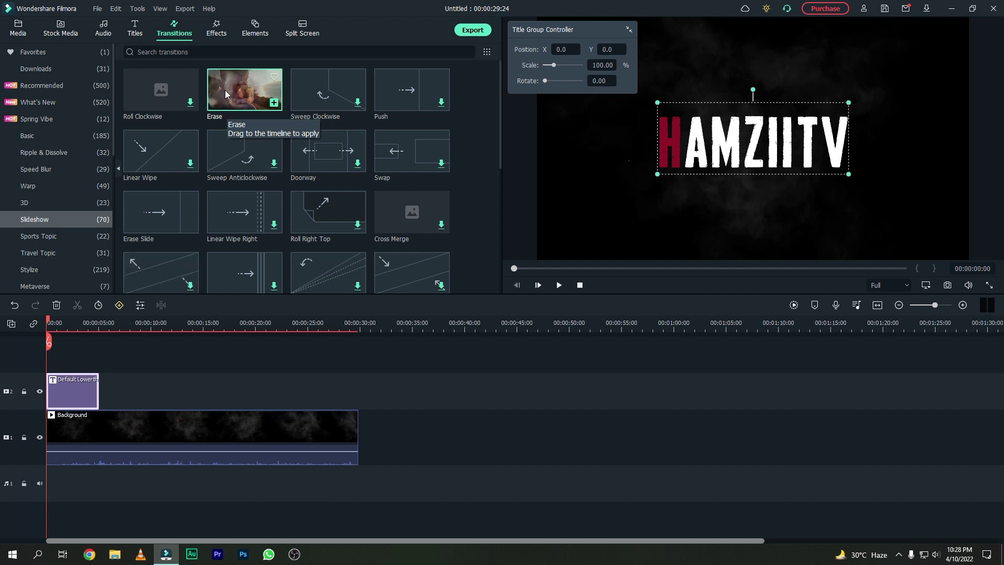
left_click_drag(226, 107, 56, 385)
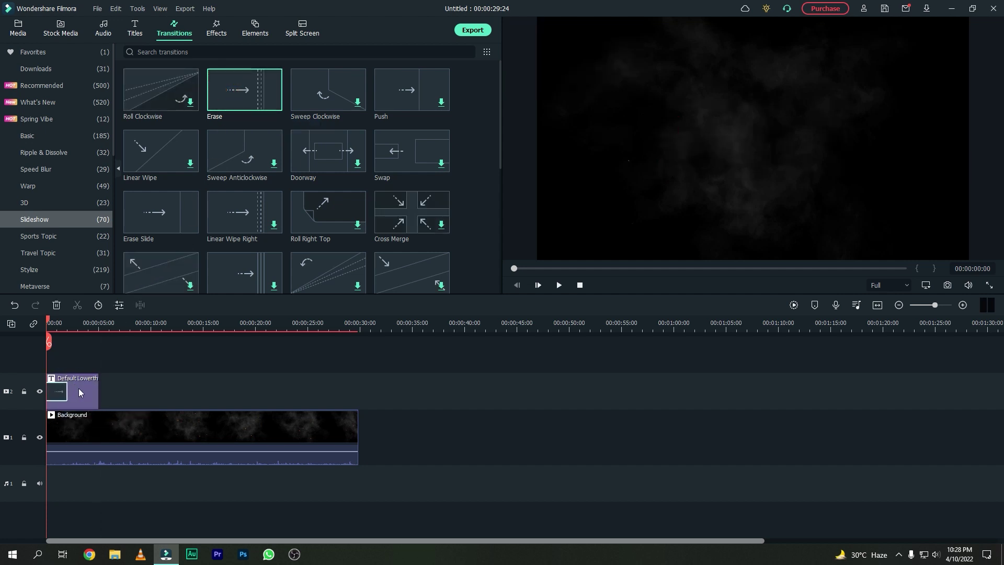
Step: Place the Particle Effect with Sound clip at the start of the track above the title and apply the Flip effect to it
left_click(21, 30)
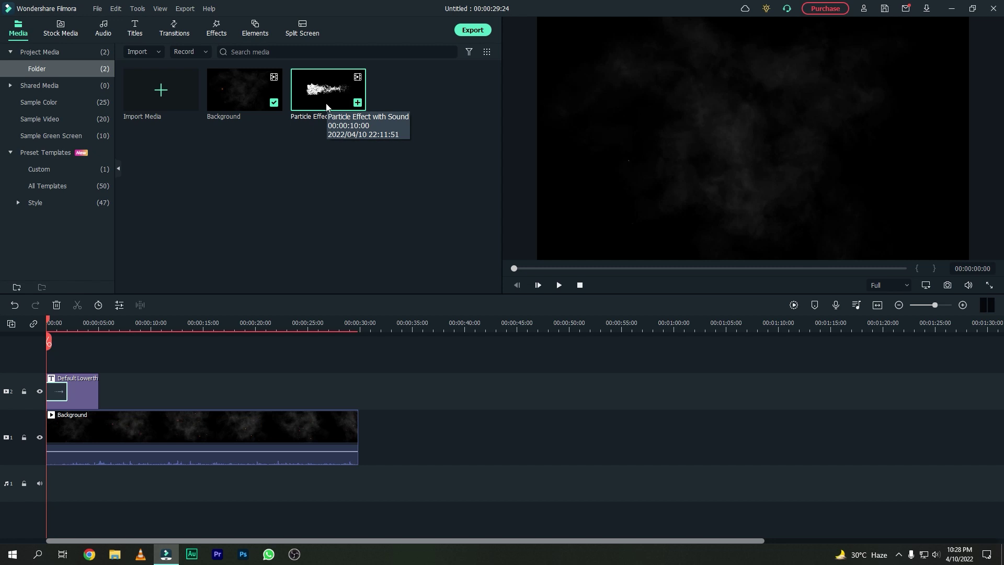
left_click_drag(325, 103, 42, 353)
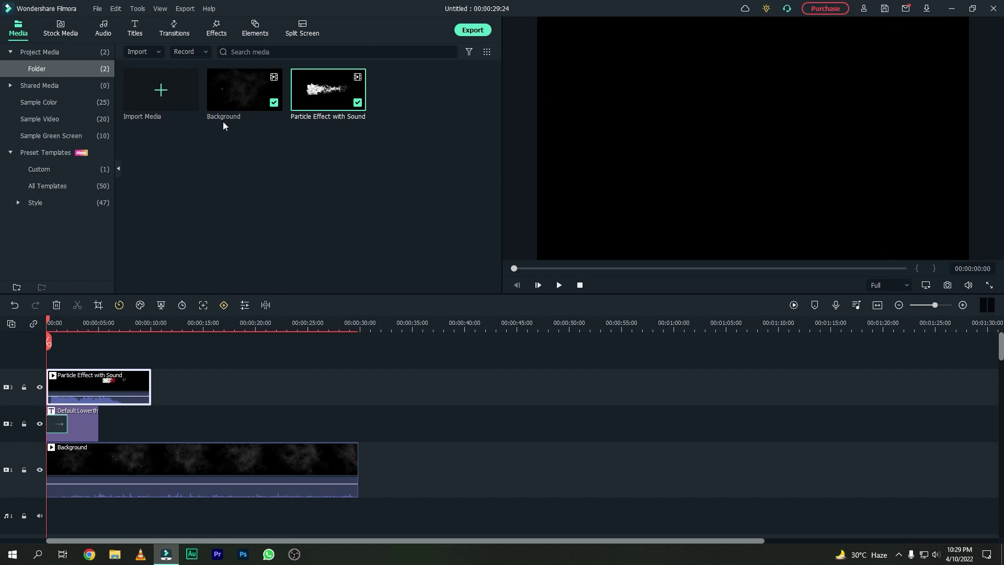
left_click(222, 32)
left_click(209, 52)
type("Flip")
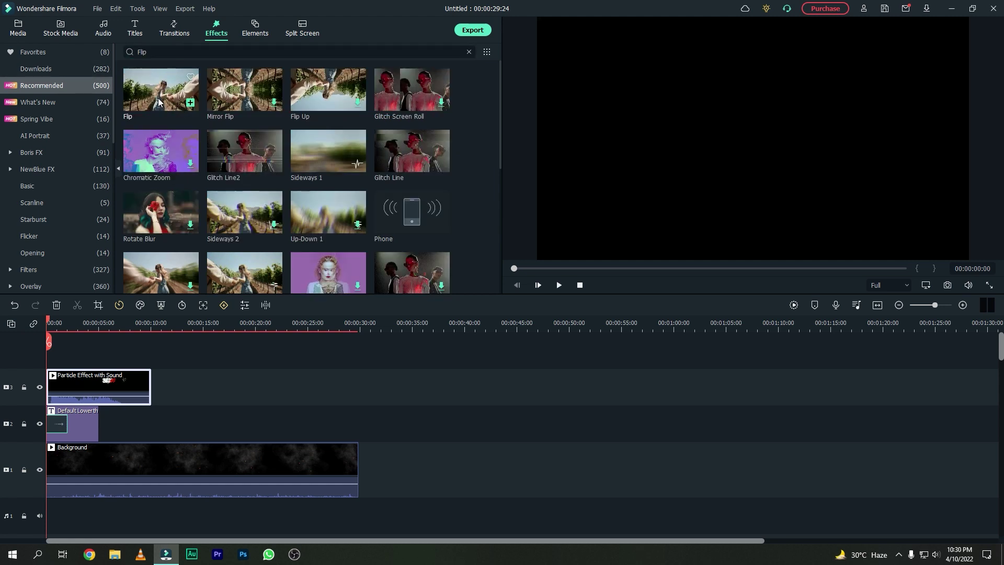
left_click_drag(160, 102, 67, 376)
Step: Set the particle clip's blending mode to Screen, with the preview at about 3 seconds where the particles show
left_click_drag(52, 321, 79, 327)
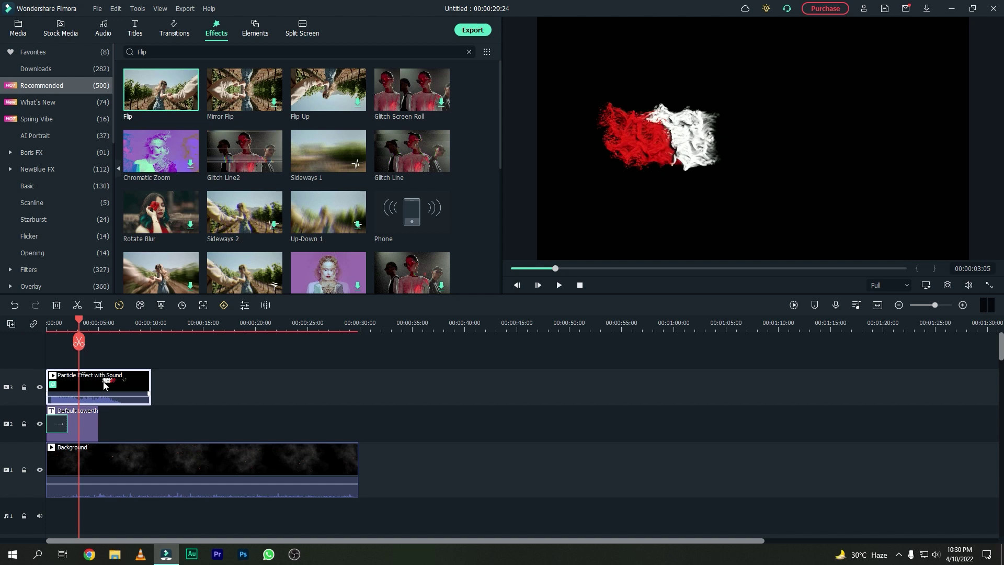
double_click(104, 384)
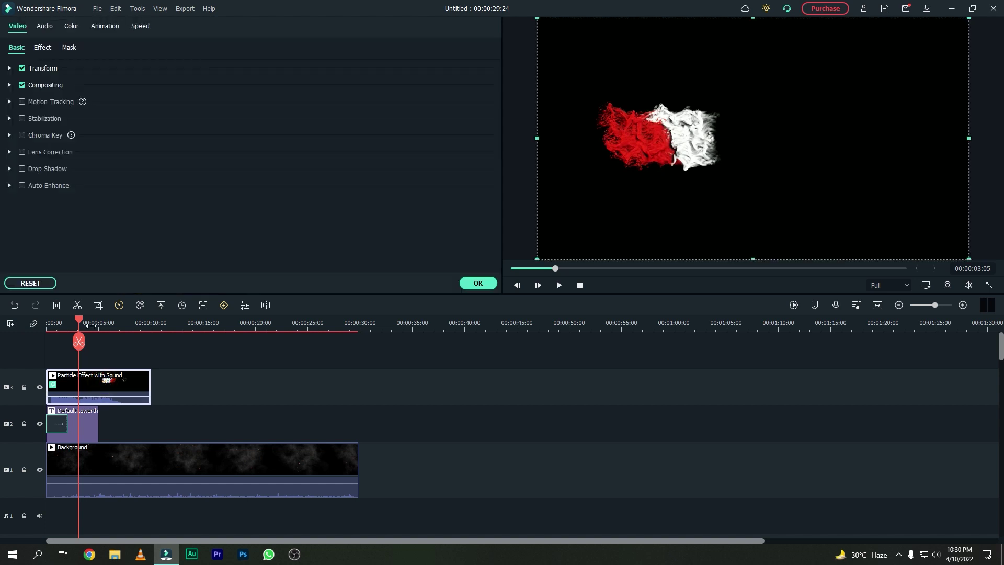
left_click(9, 85)
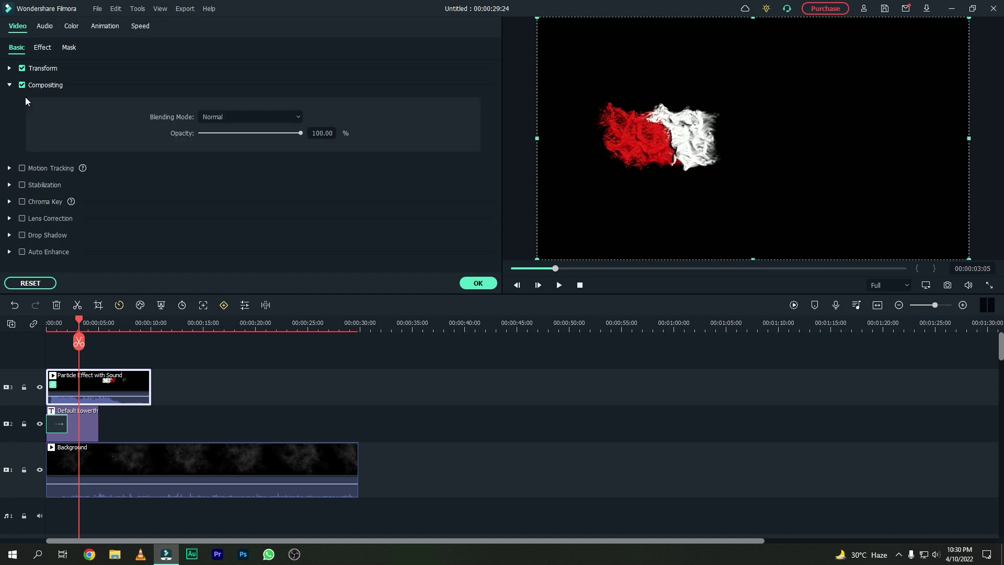
left_click(228, 120)
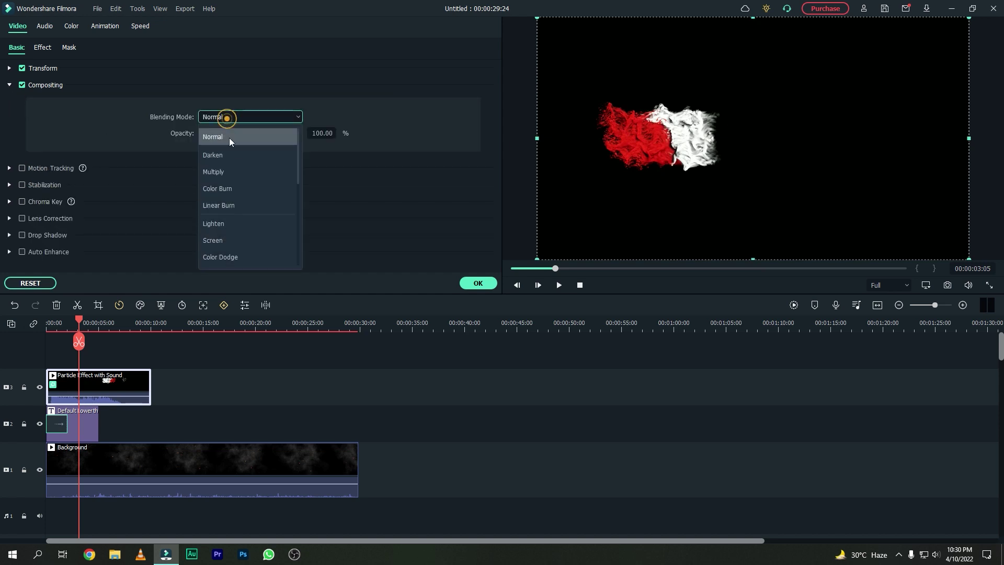
left_click(227, 239)
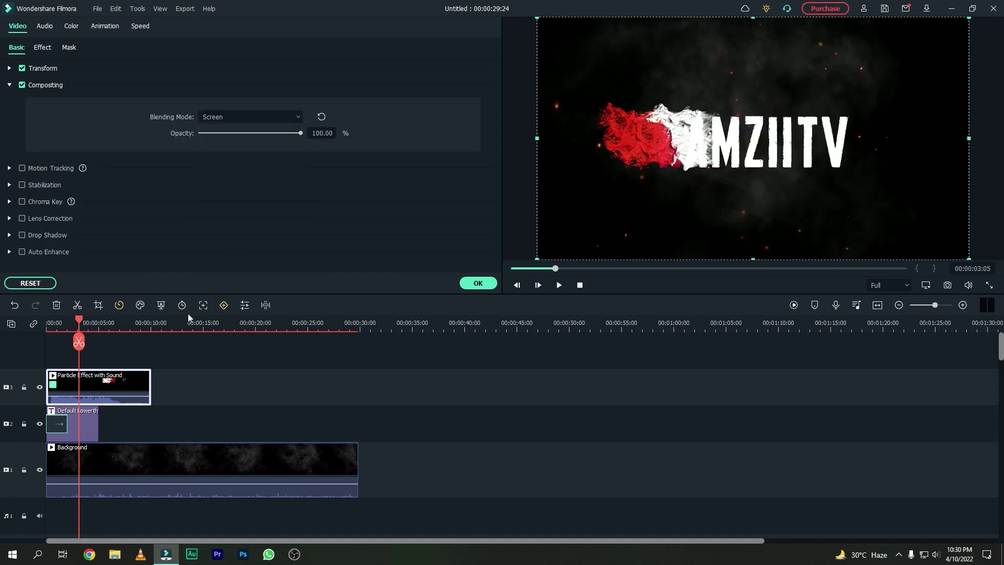
Step: Set the particle clip's scale to 110% and its X position to 200
left_click(9, 69)
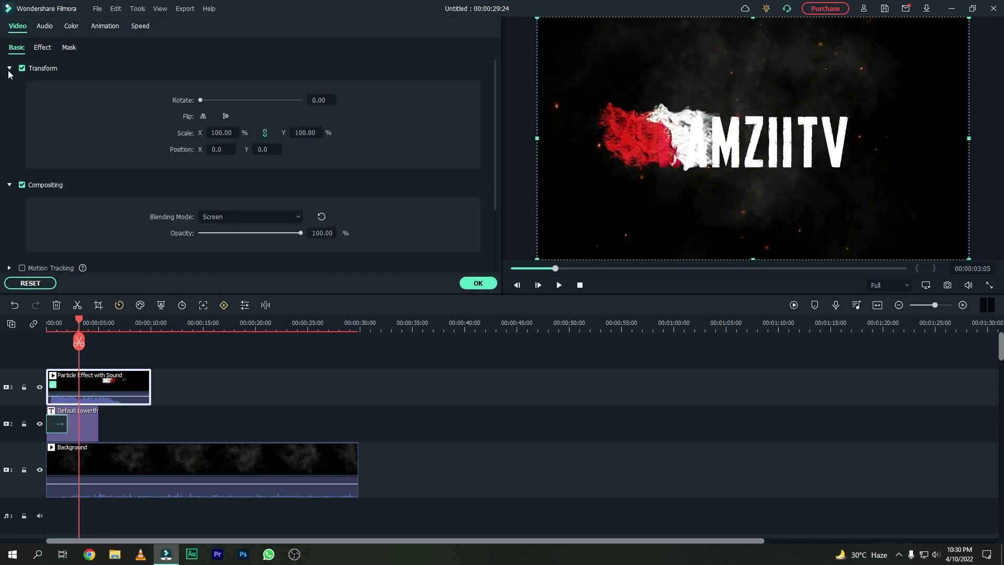
left_click(224, 134)
type("106")
key("Return")
scroll(225, 134, "up", 4)
left_click(221, 150)
type("10")
key("Return")
left_click(221, 150)
type("200")
key("Return")
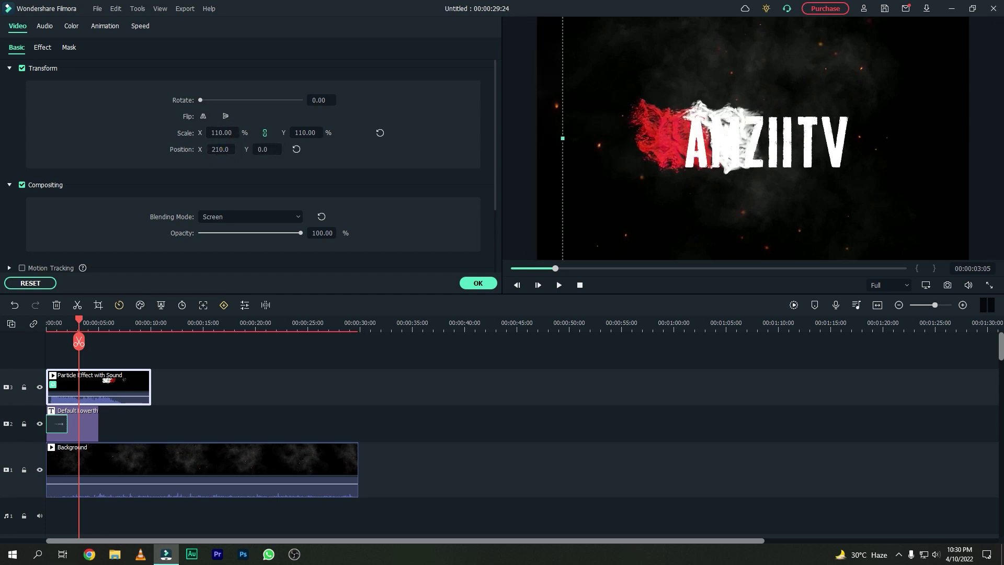
Step: Start the title clip at about 3 seconds and trim the Background and particle clips to the title's end
left_click(78, 324)
key("ctrl+equal")
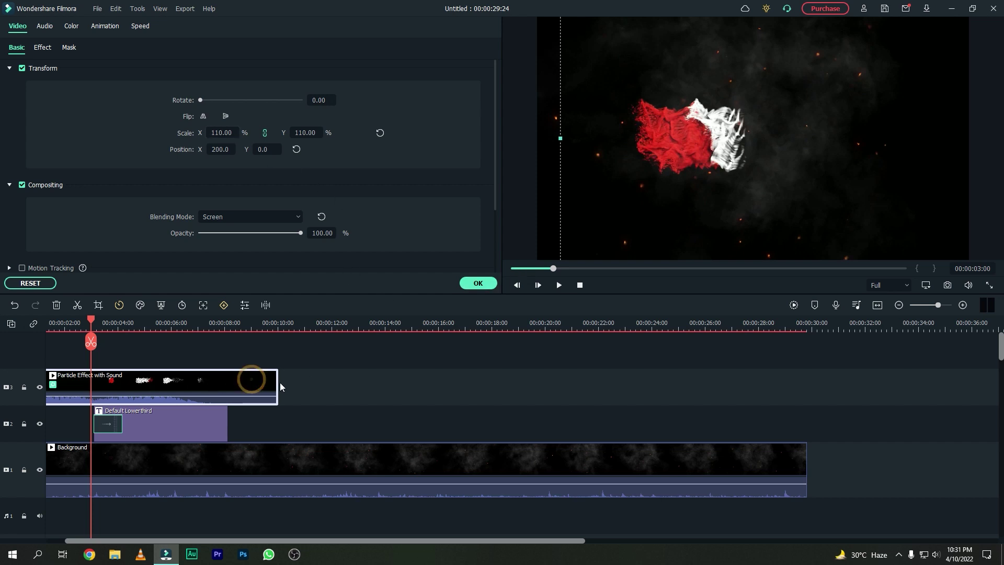
left_click(437, 458)
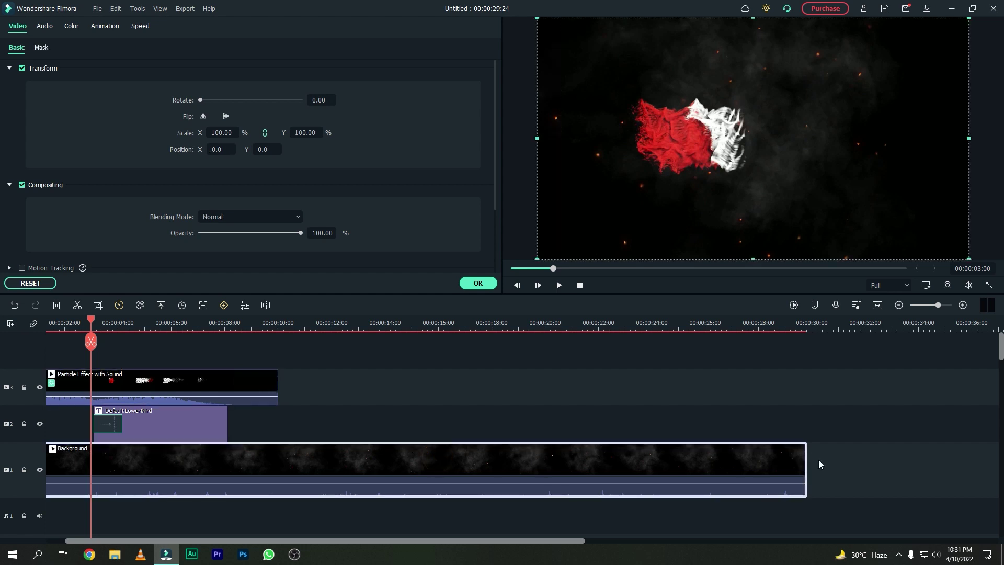
left_click_drag(806, 460, 227, 452)
left_click(265, 380)
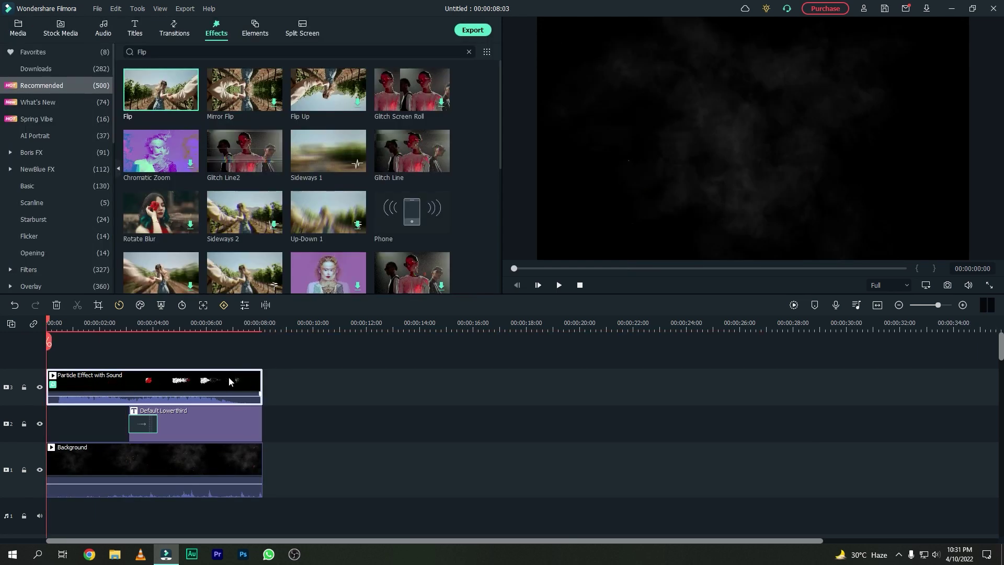
Step: Play back the particle title reveal from the beginning of the timeline
key("space")
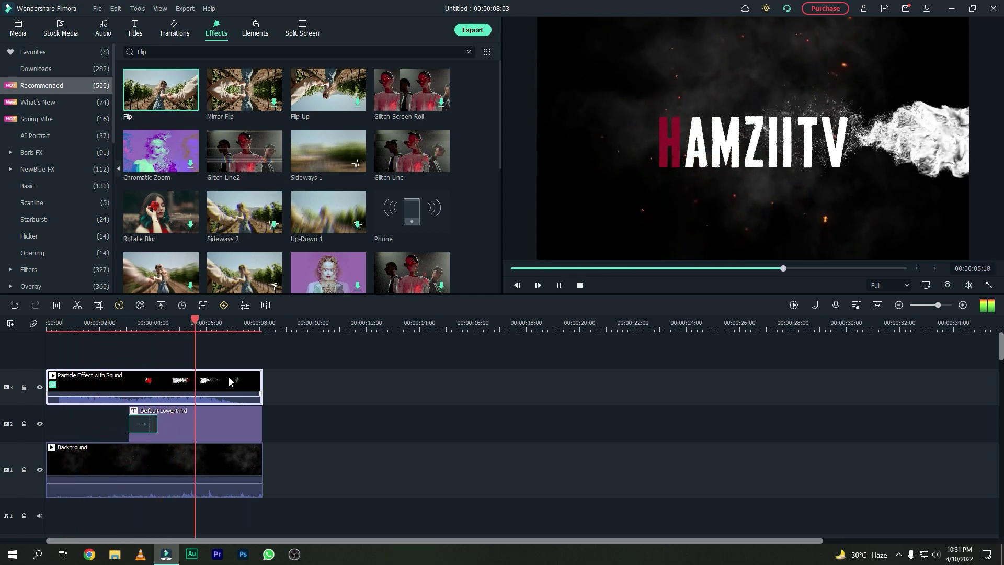
key("space")
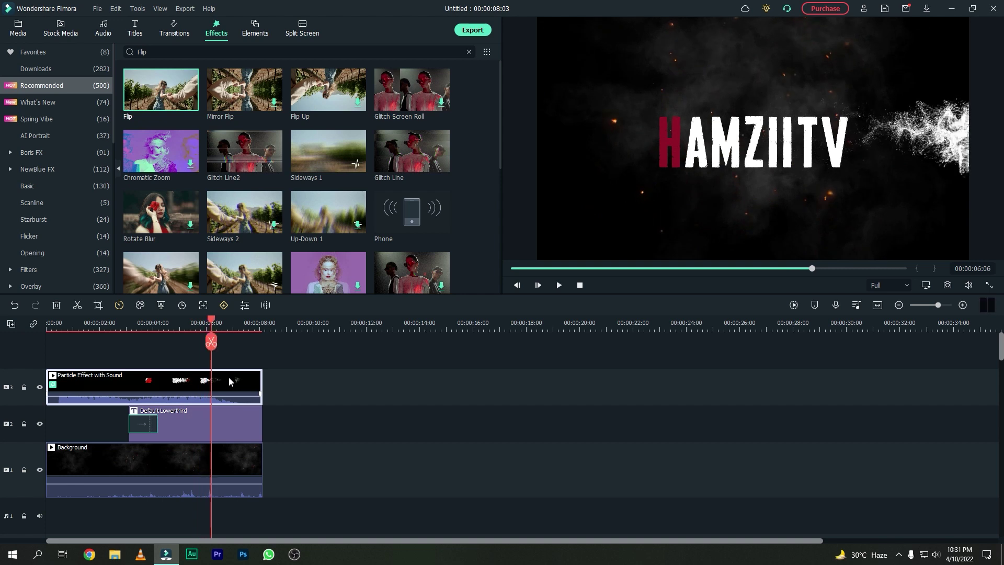